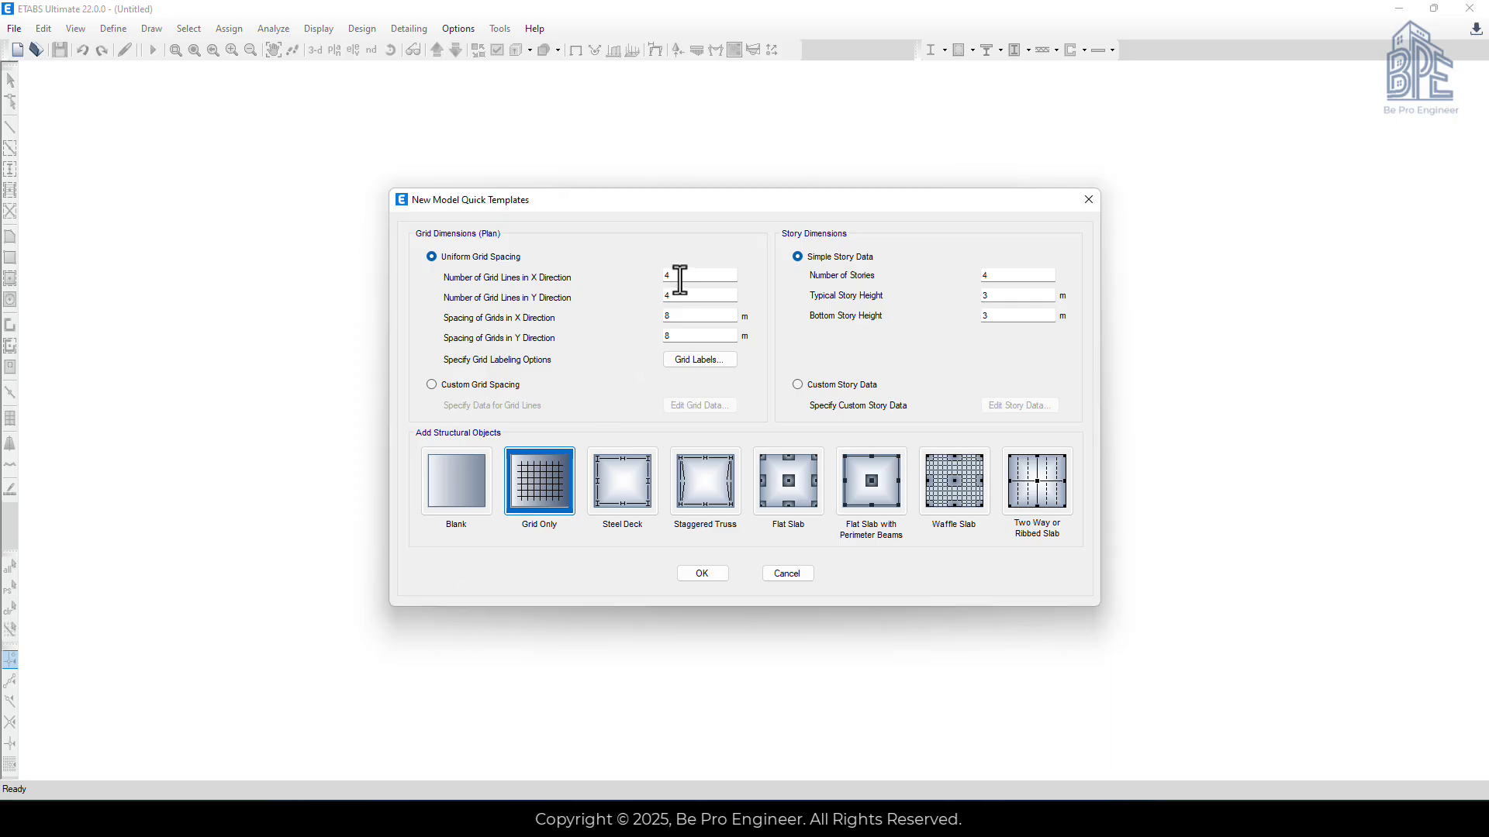
Step: Set the number of uniform grid lines to 10 in the X direction and 8 in the Y direction
click(680, 277)
key(BackSpace)
text(10)
double_click(680, 297)
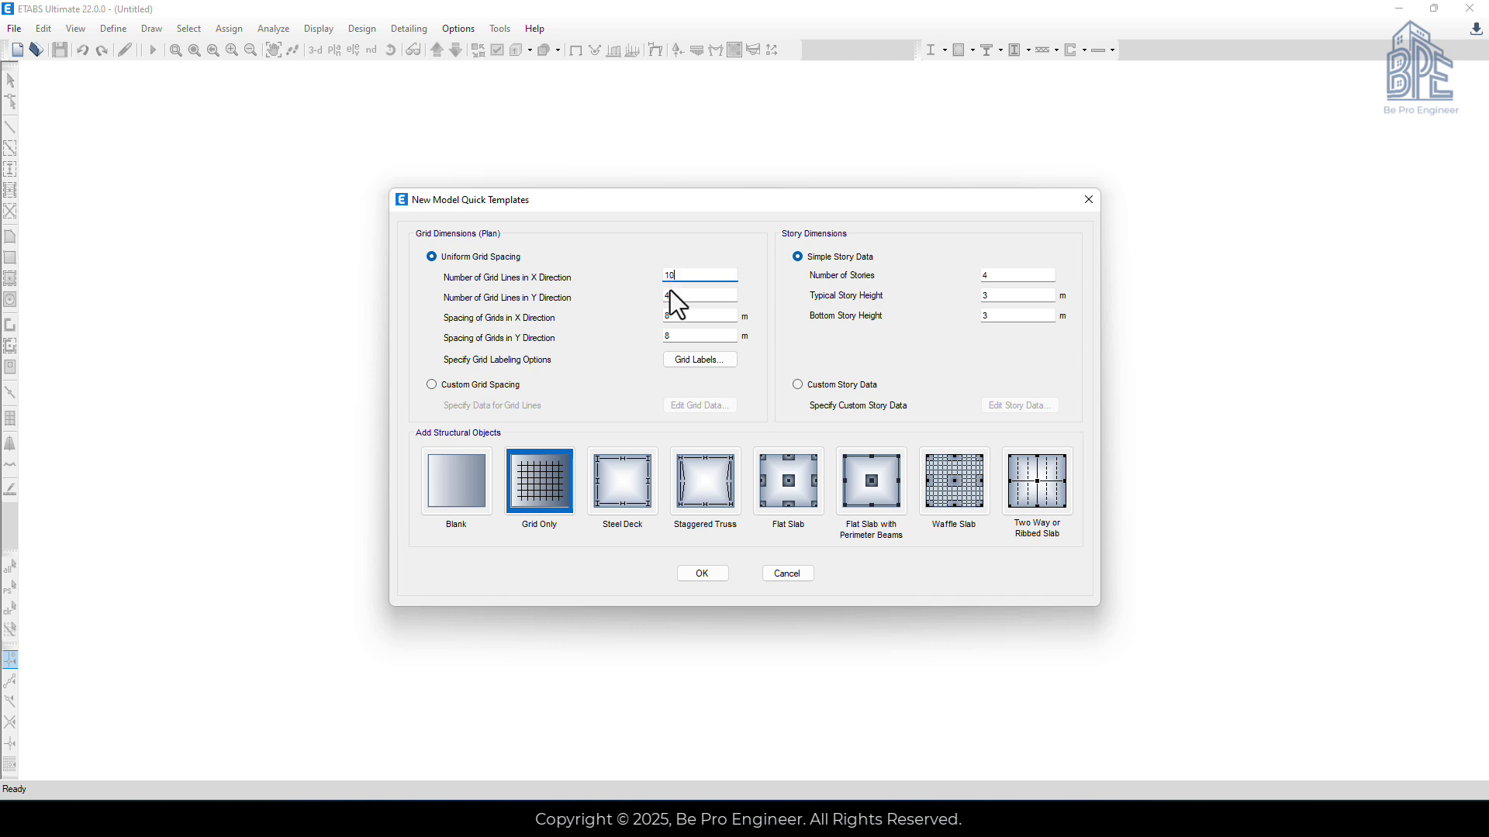
text(8)
Step: Check the bay dimensions on the First Story Plan in AutoCAD and set the ETABS grid spacing to 5 m in both directions
click(676, 315)
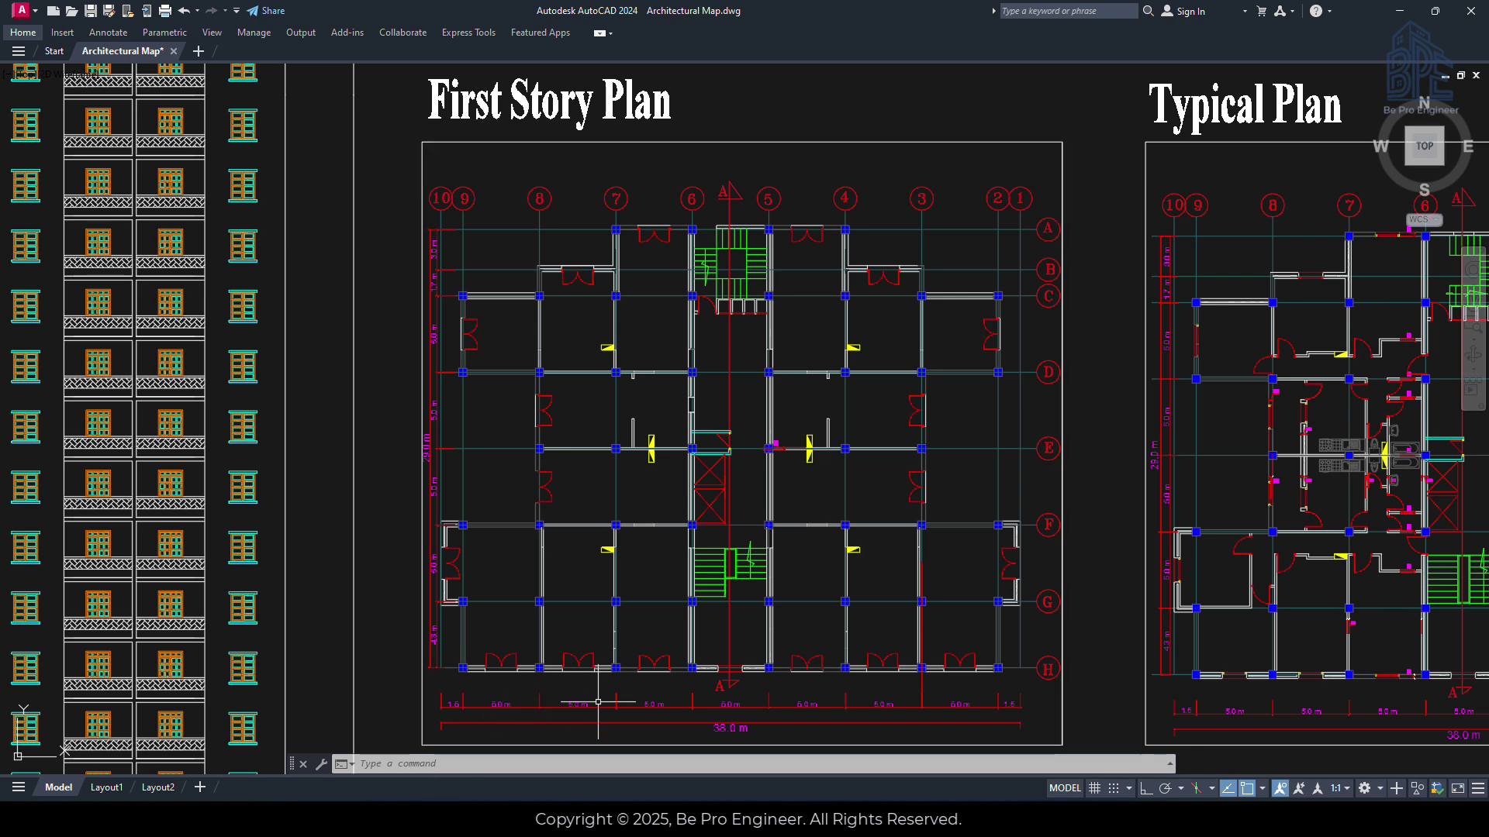
scroll(515, 713, up, 6)
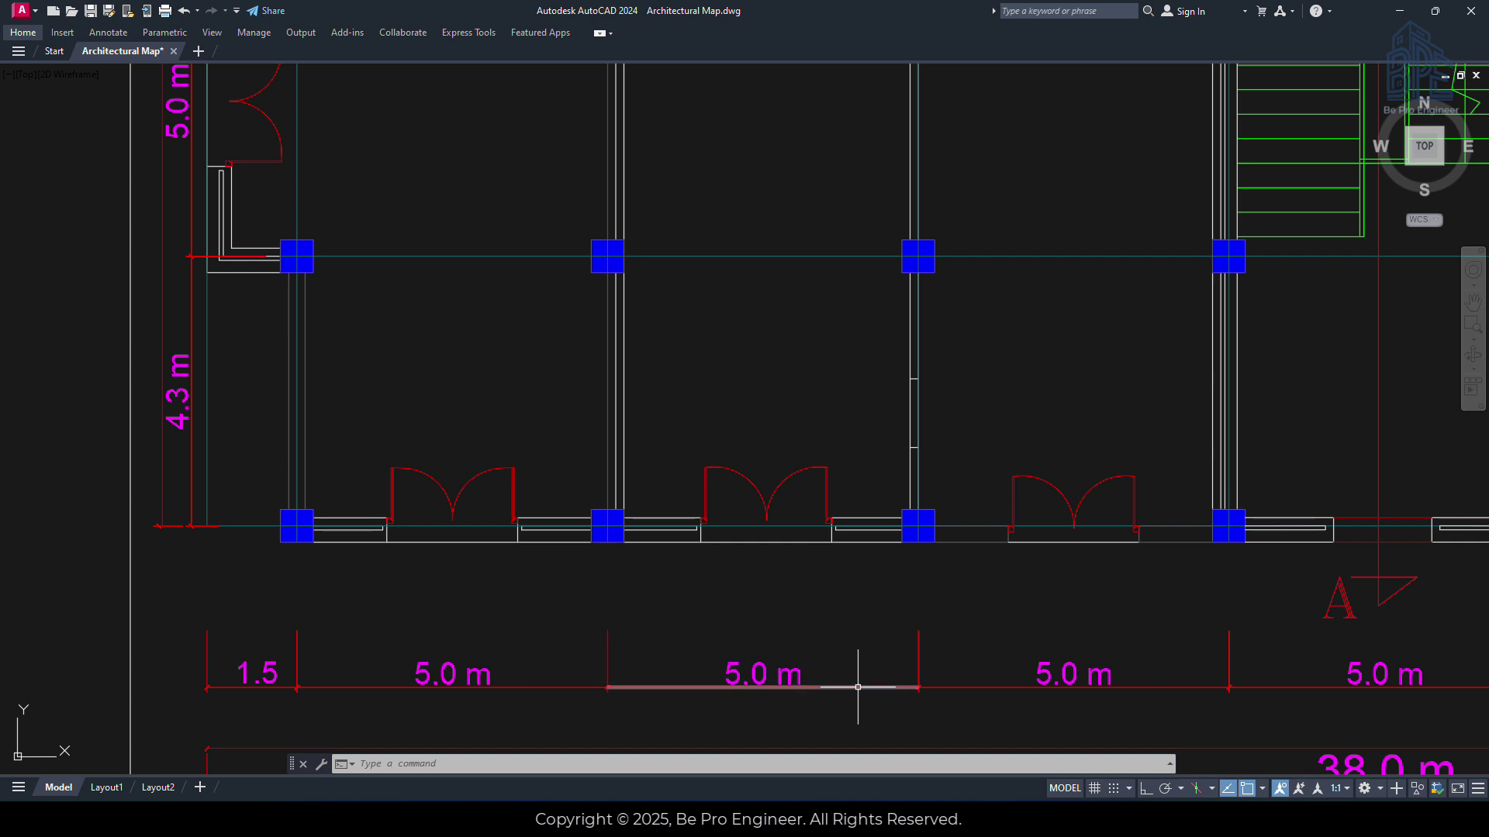
middle_drag(278, 214, 290, 692)
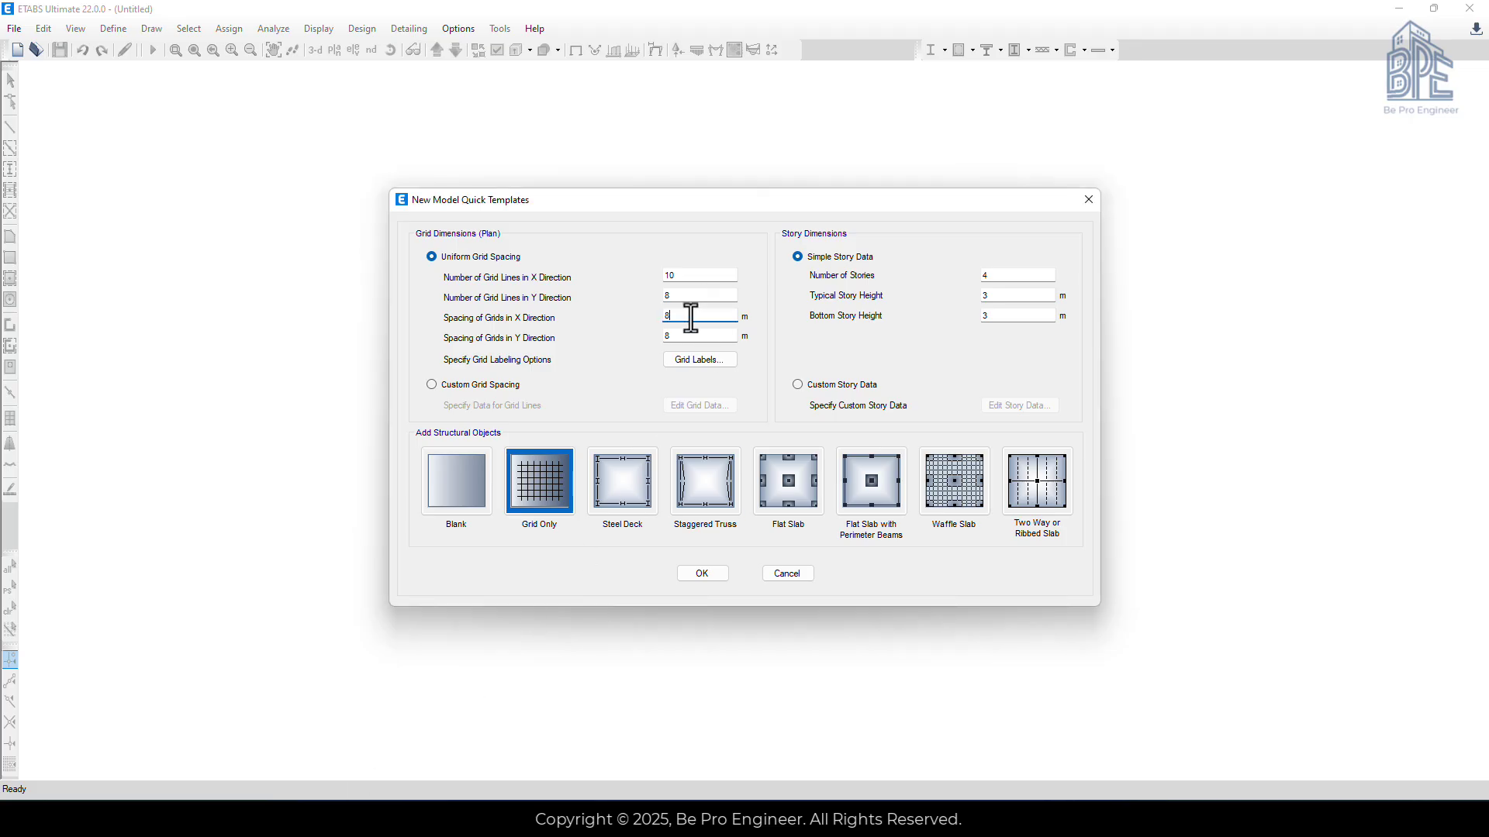
double_click(676, 316)
text(5)
double_click(678, 337)
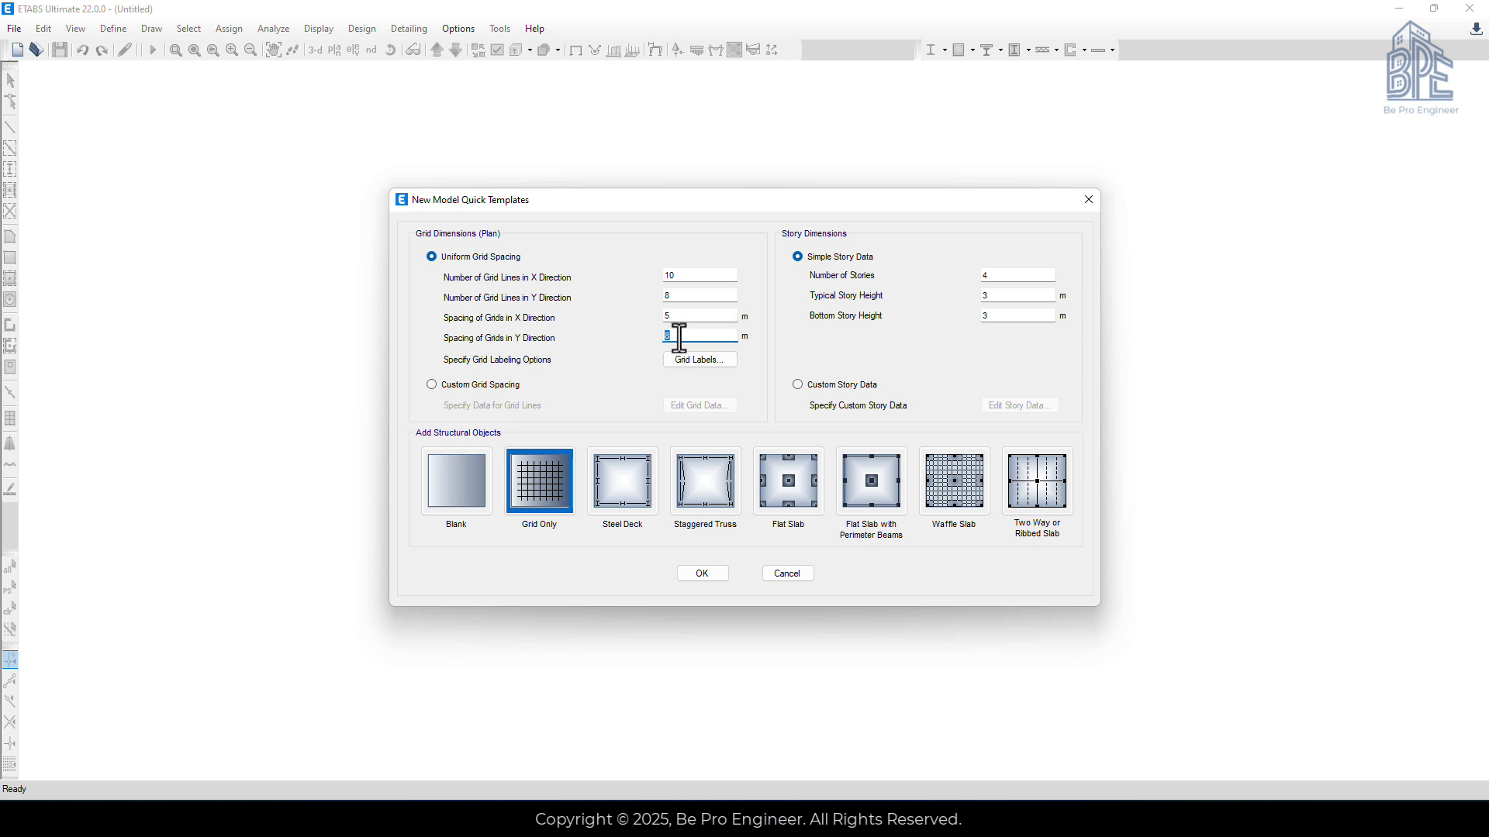
text(5)
Step: Check the plan's axis labels in AutoCAD, then label the ETABS X grids from 1 right to left and the Y grids from A top to bottom
click(685, 361)
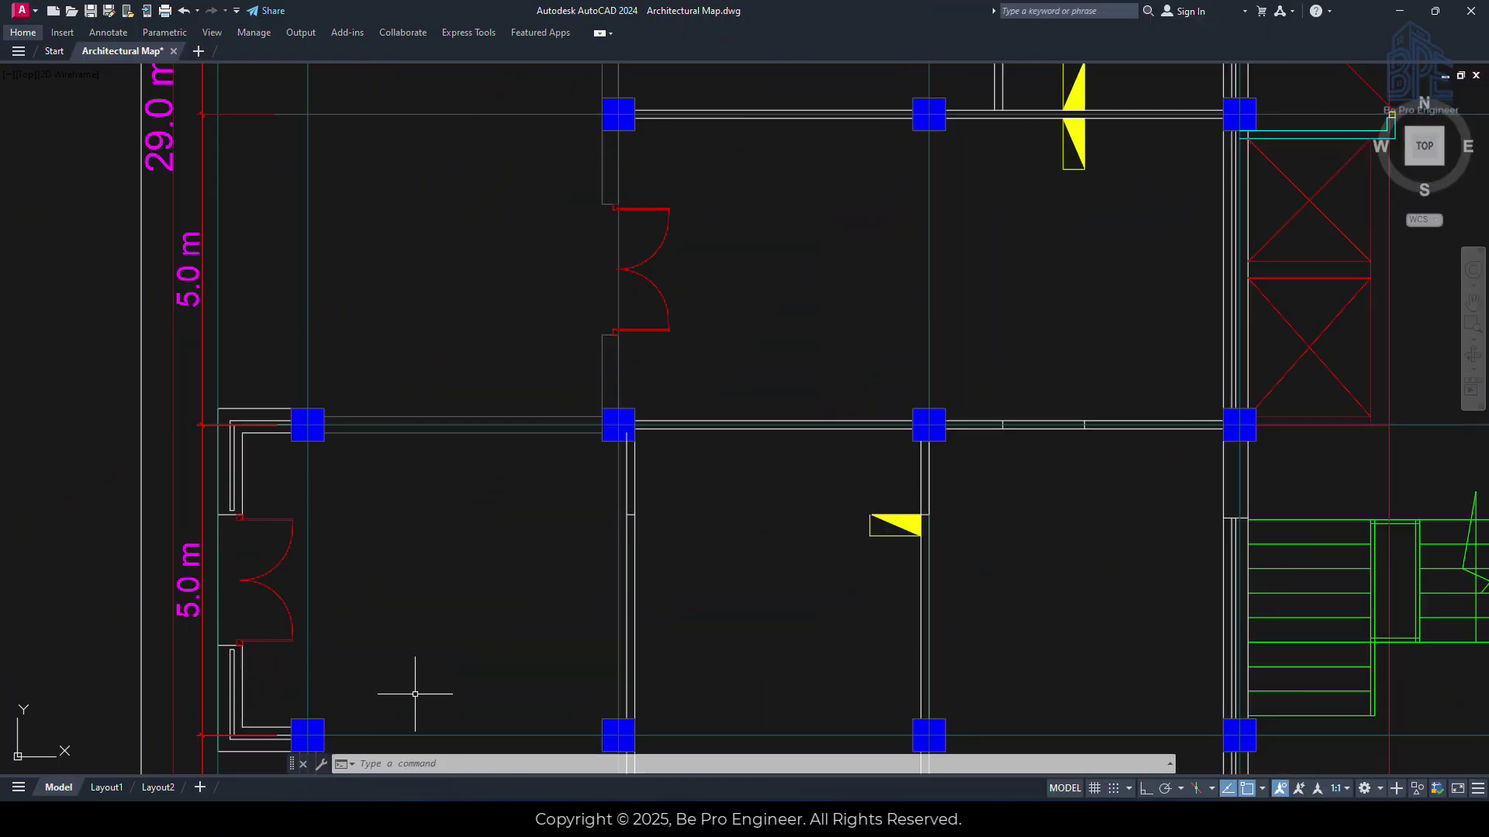
scroll(504, 592, down, 8)
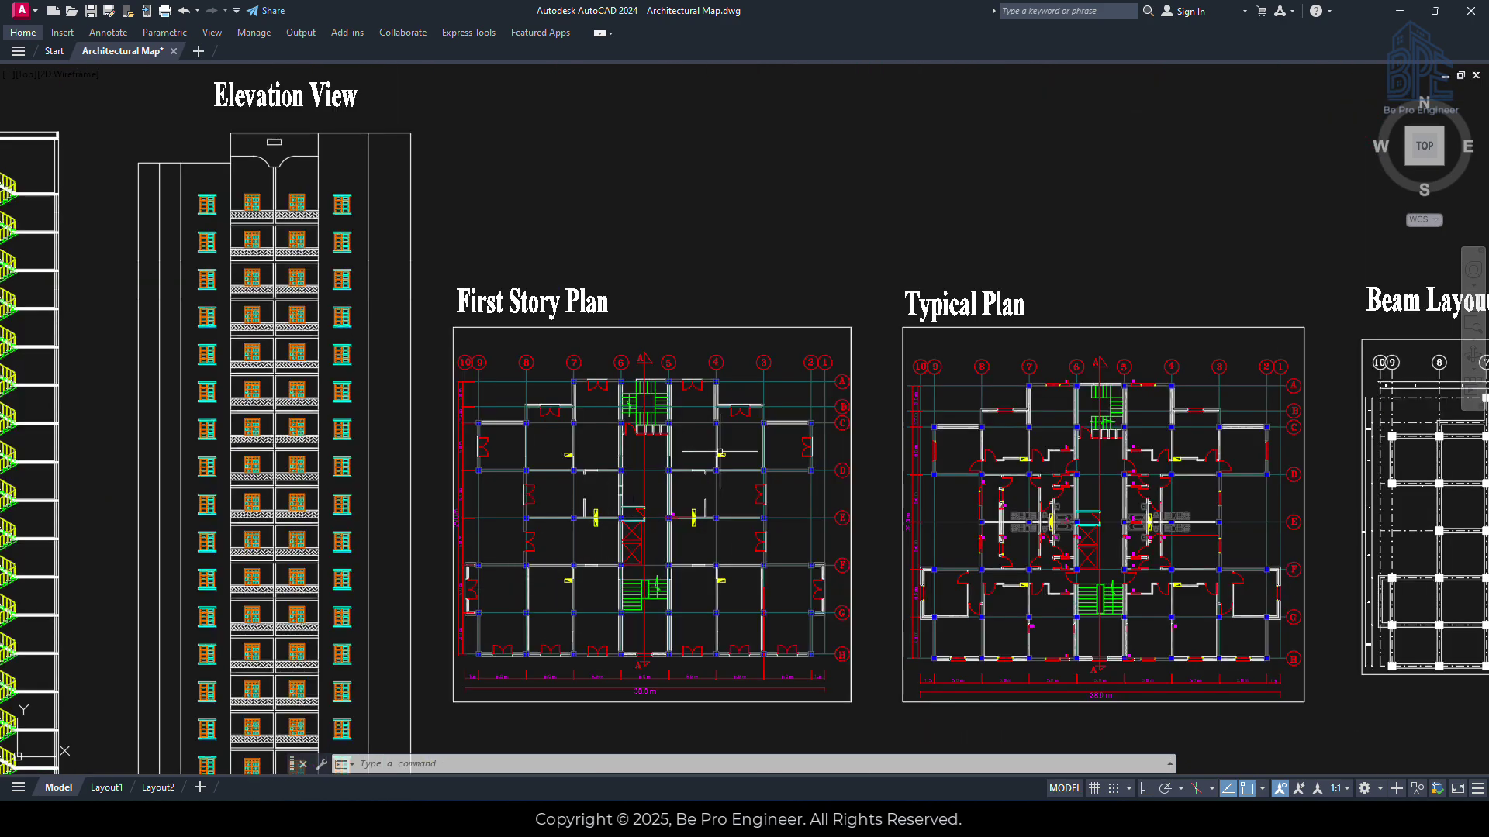
scroll(725, 456, up, 2)
middle_drag(698, 454, 641, 356)
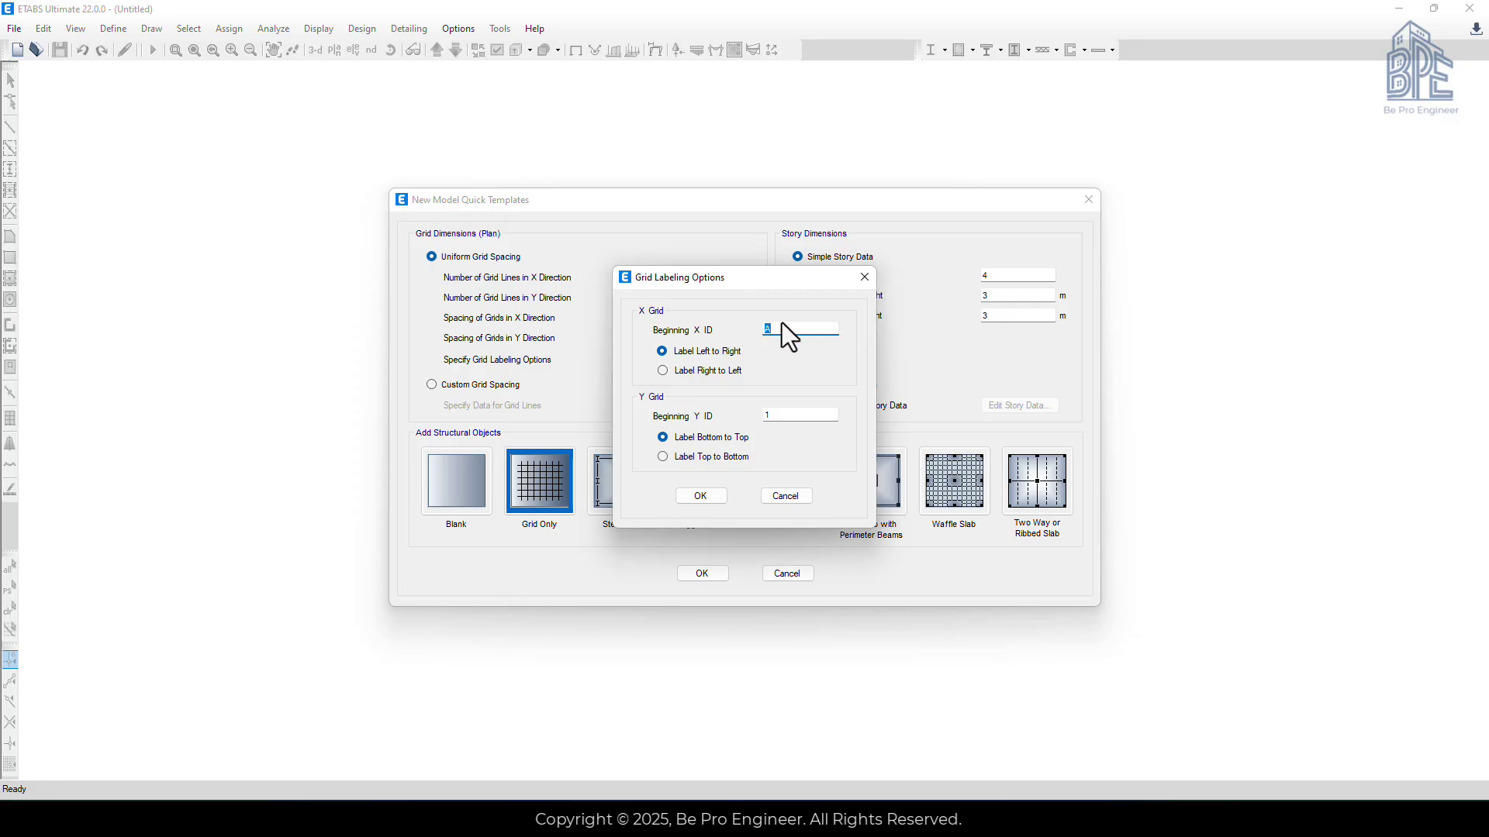
text(1)
click(706, 372)
double_click(770, 416)
click(685, 461)
click(700, 499)
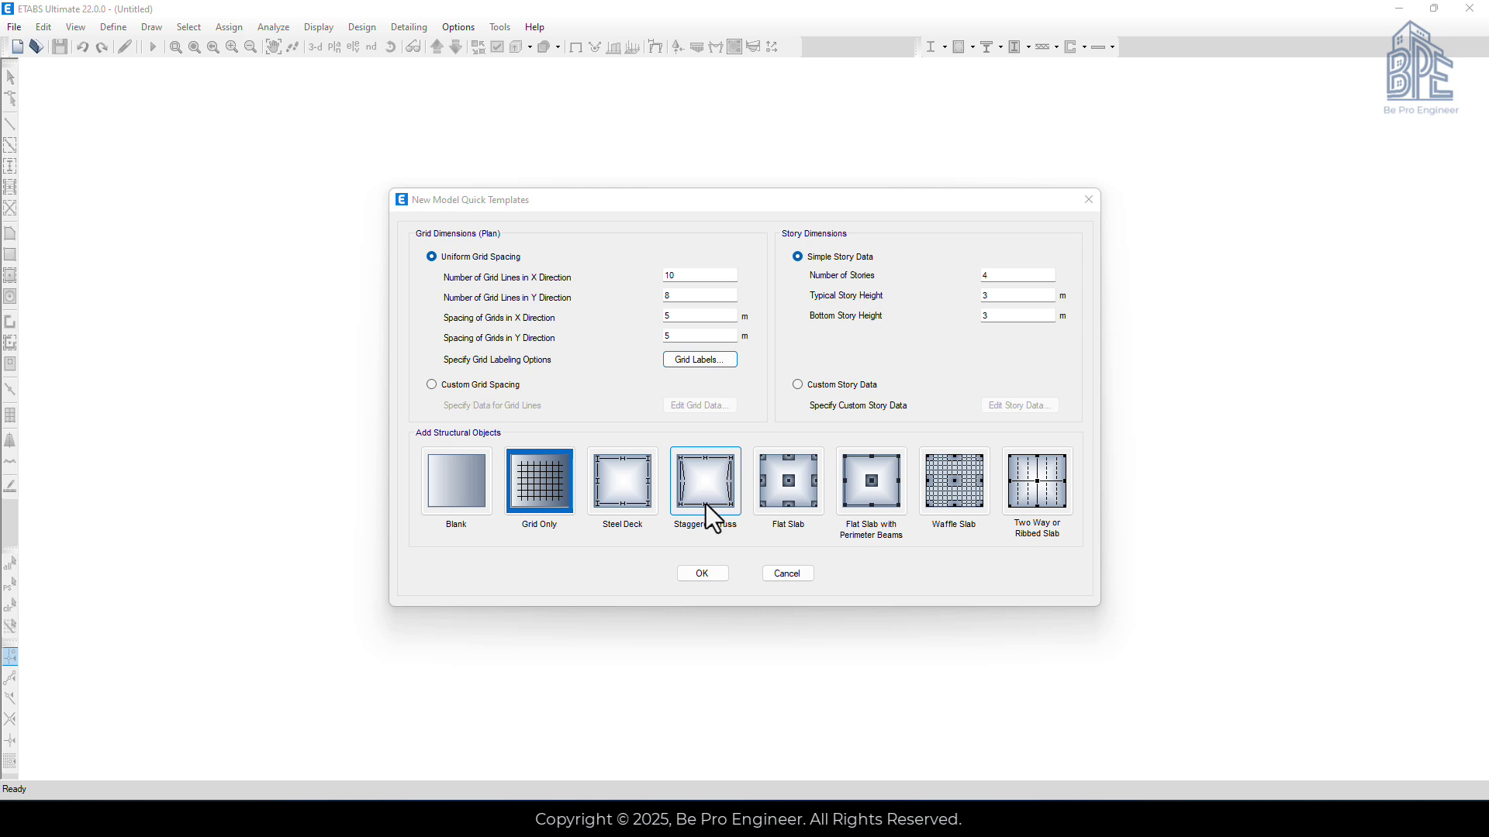
Step: Switch to custom grid spacing, open the grid data for editing and display it as spacing
click(468, 390)
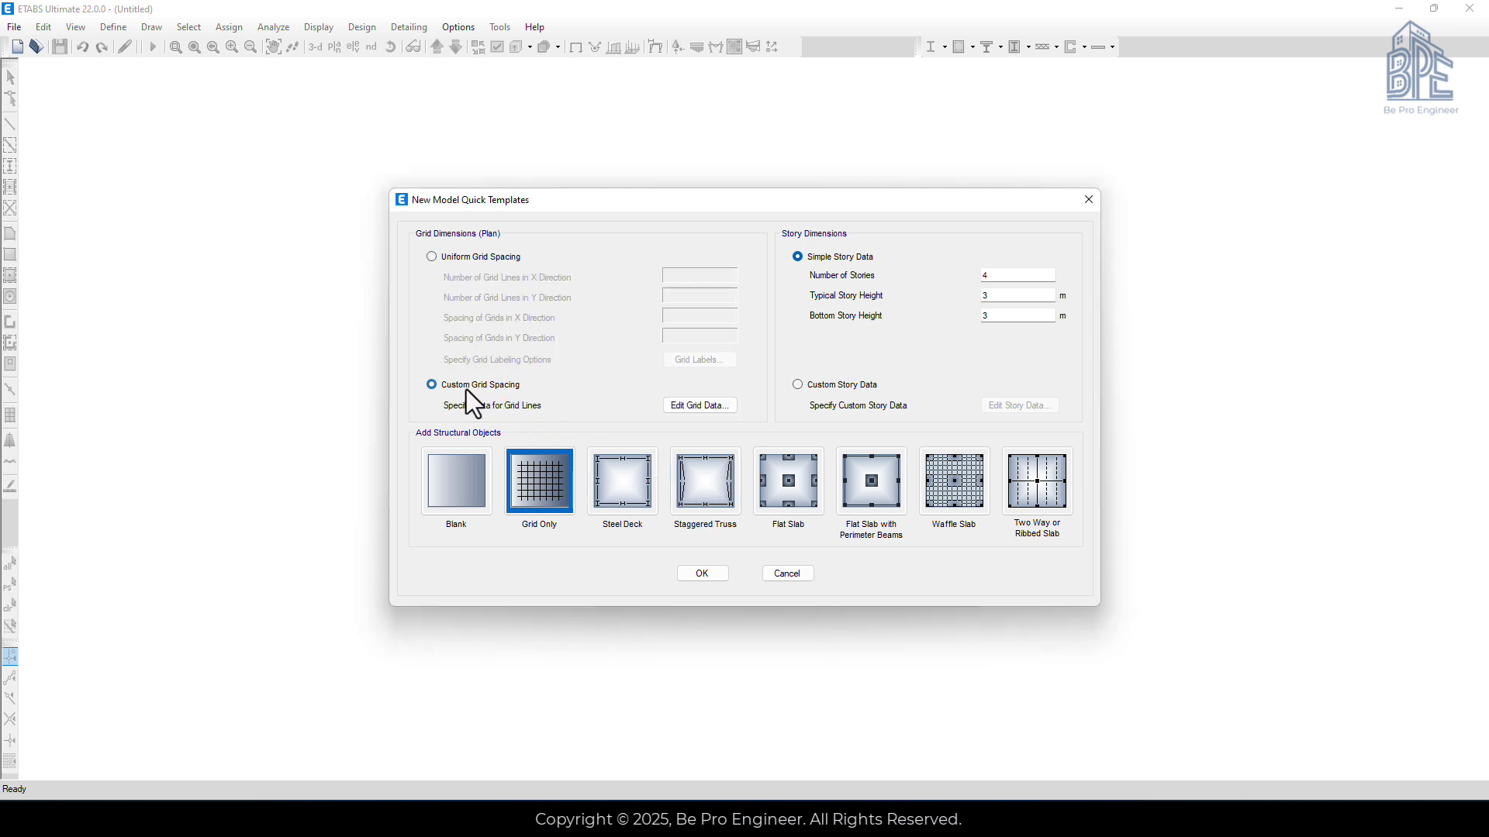
click(701, 406)
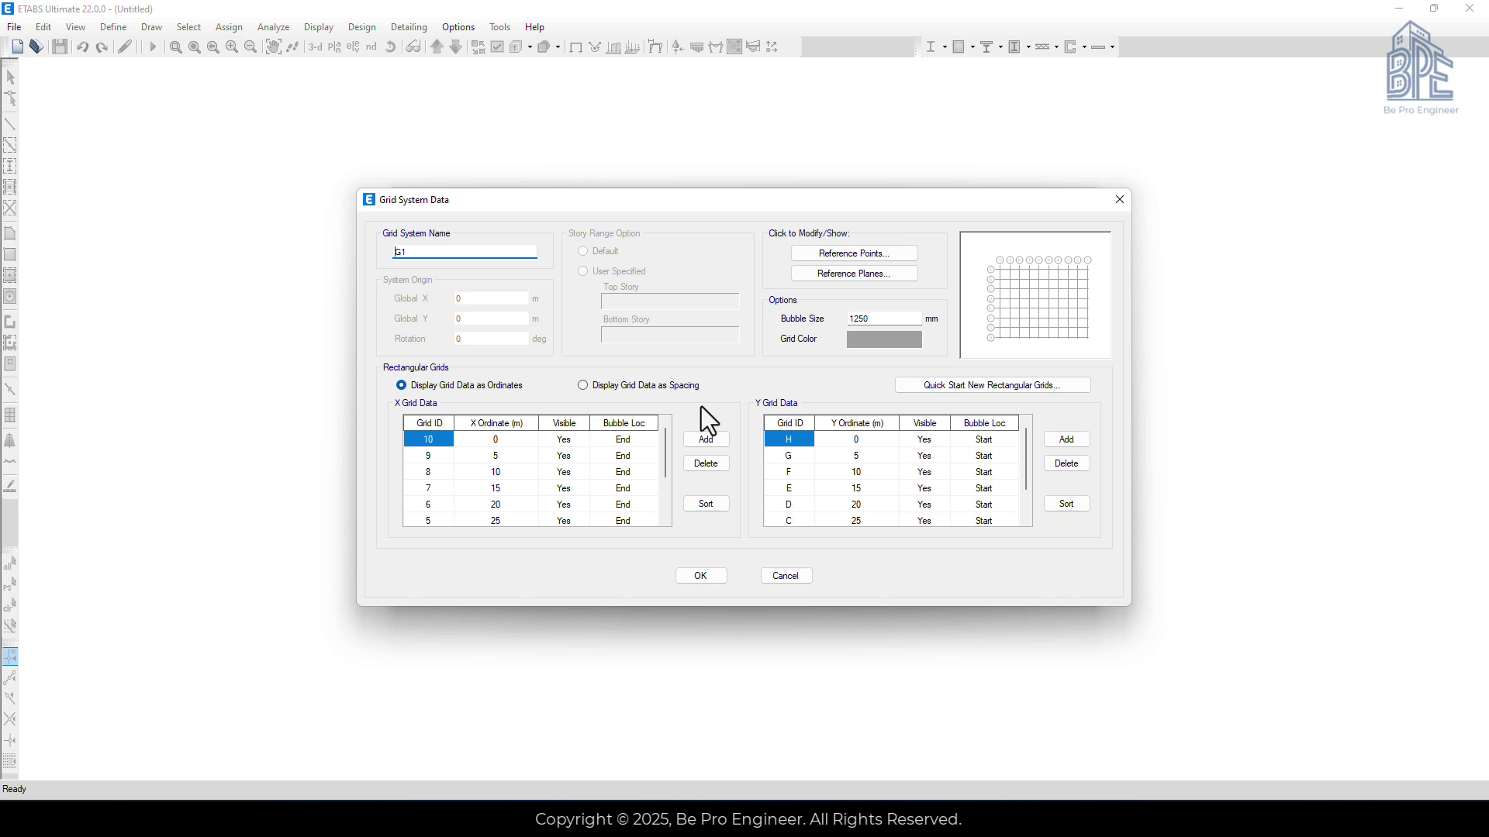
click(641, 386)
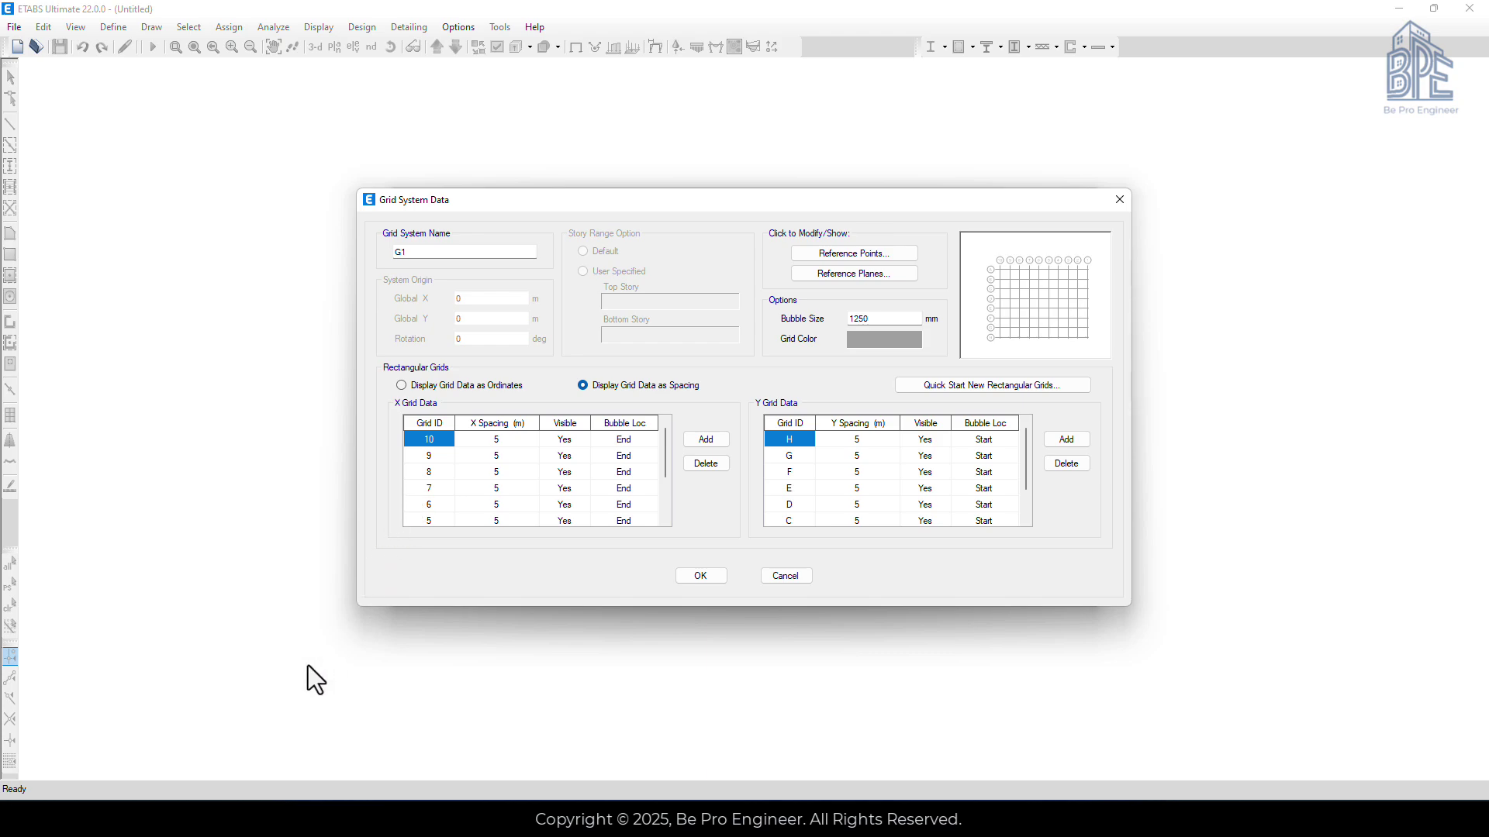
Step: Set the X spacing of grid lines 10 and 2 to 1.5 m, matching the architectural plan
mouse_move(230, 819)
click(239, 747)
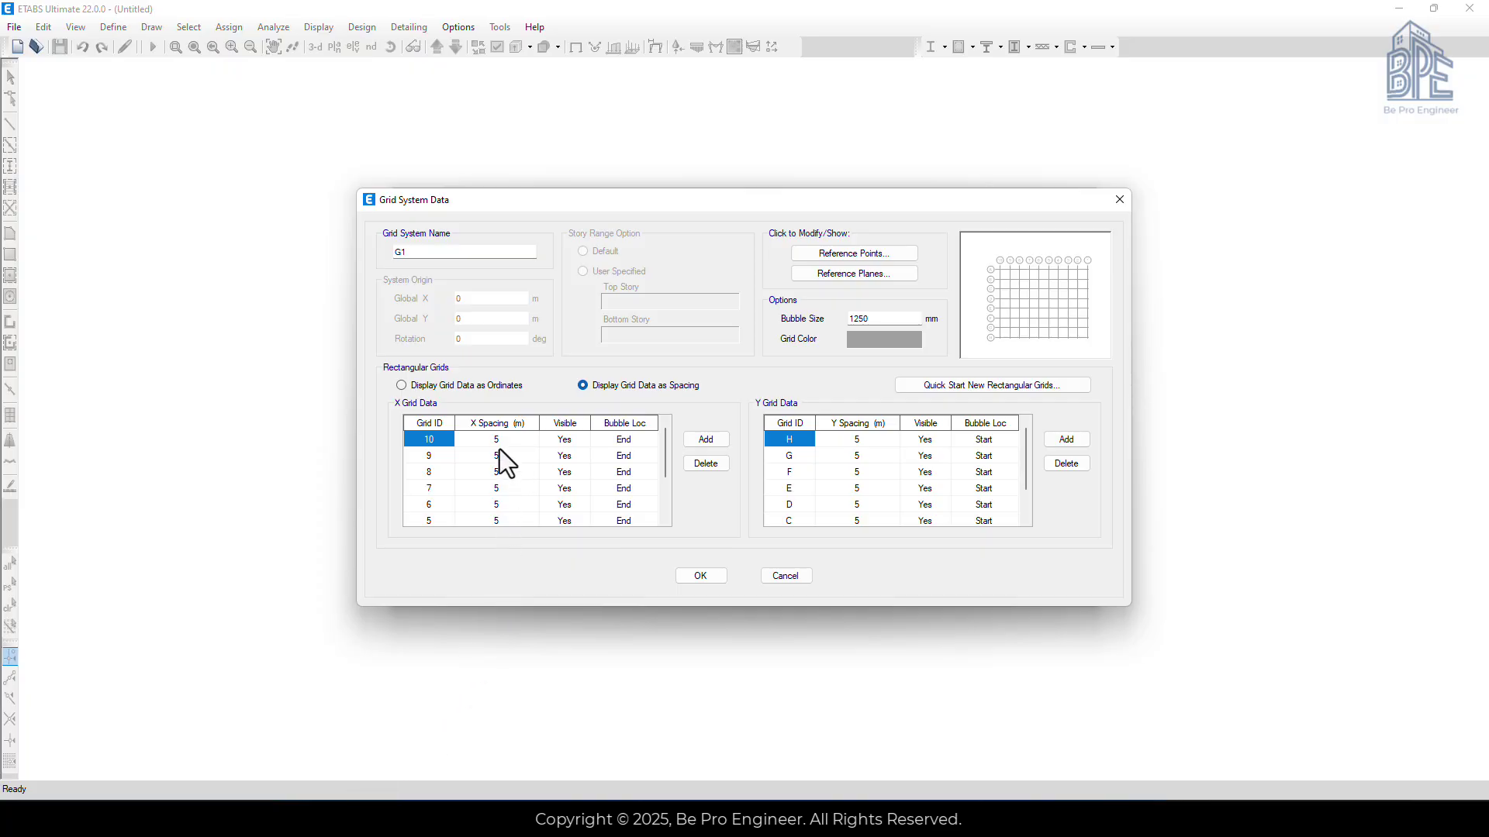
click(500, 448)
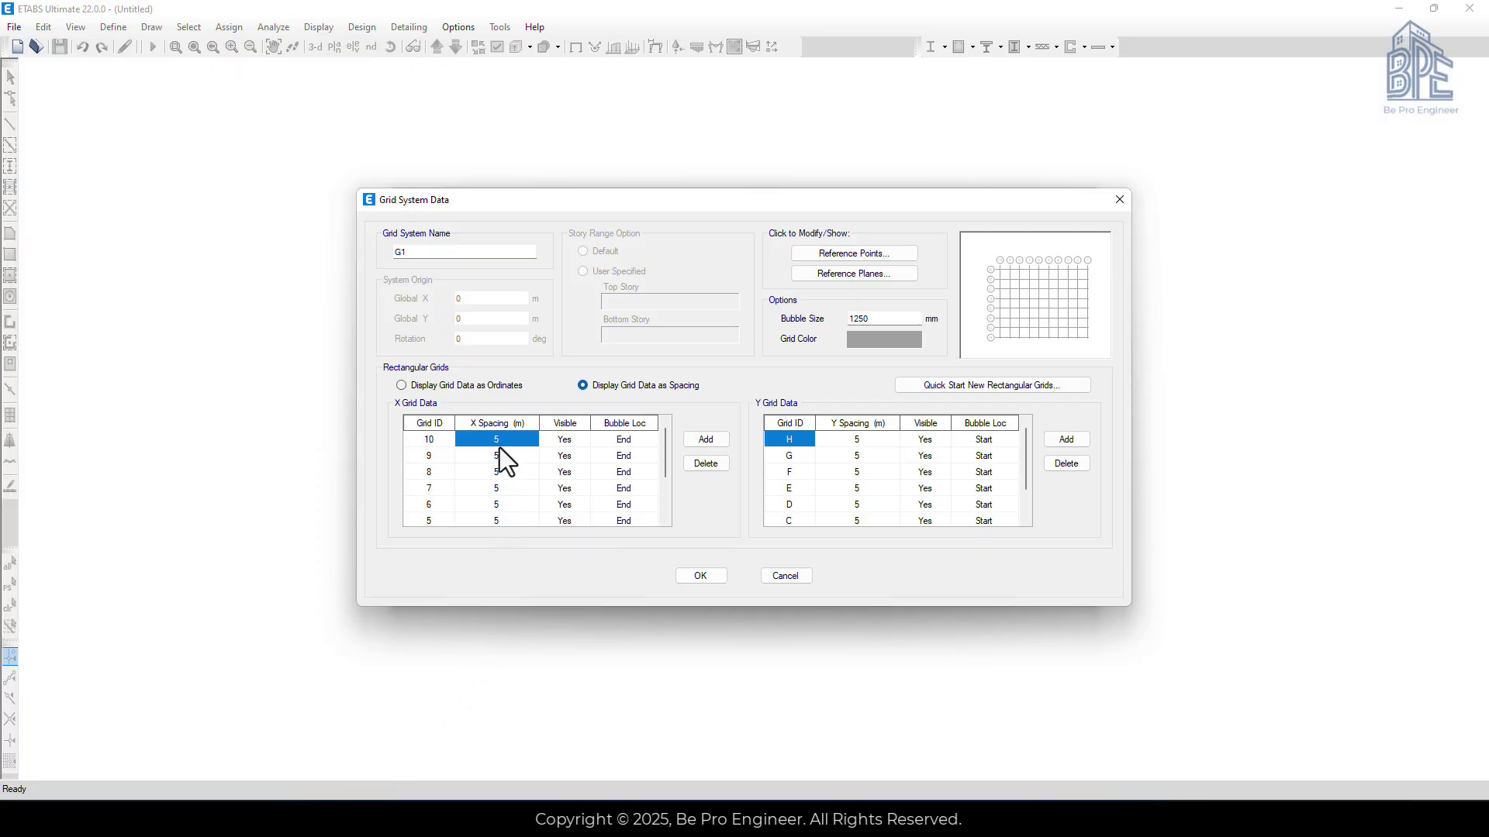
click(498, 442)
drag(665, 467, 664, 511)
click(496, 490)
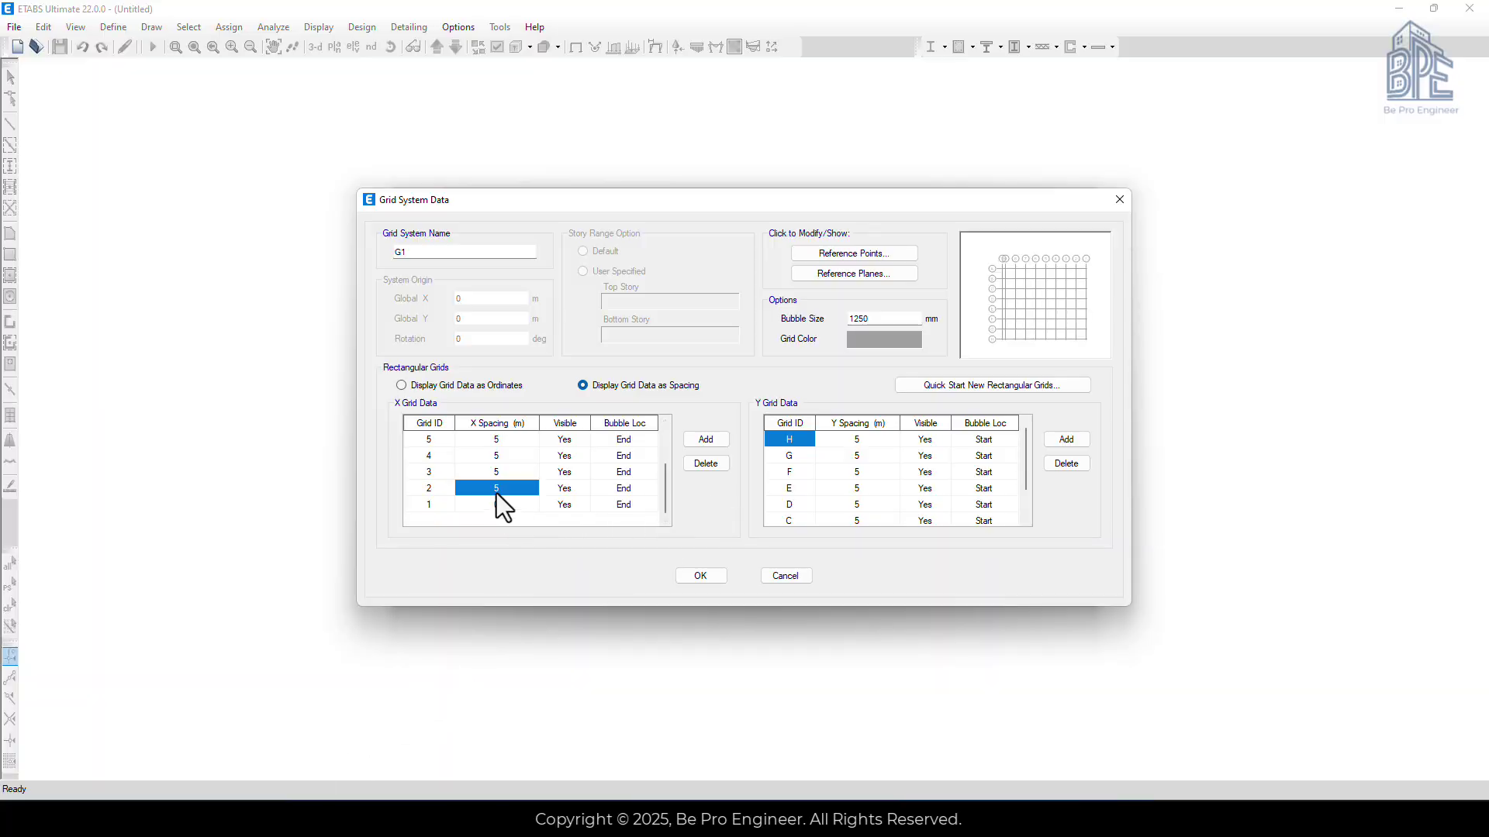
click(497, 490)
text(1.5)
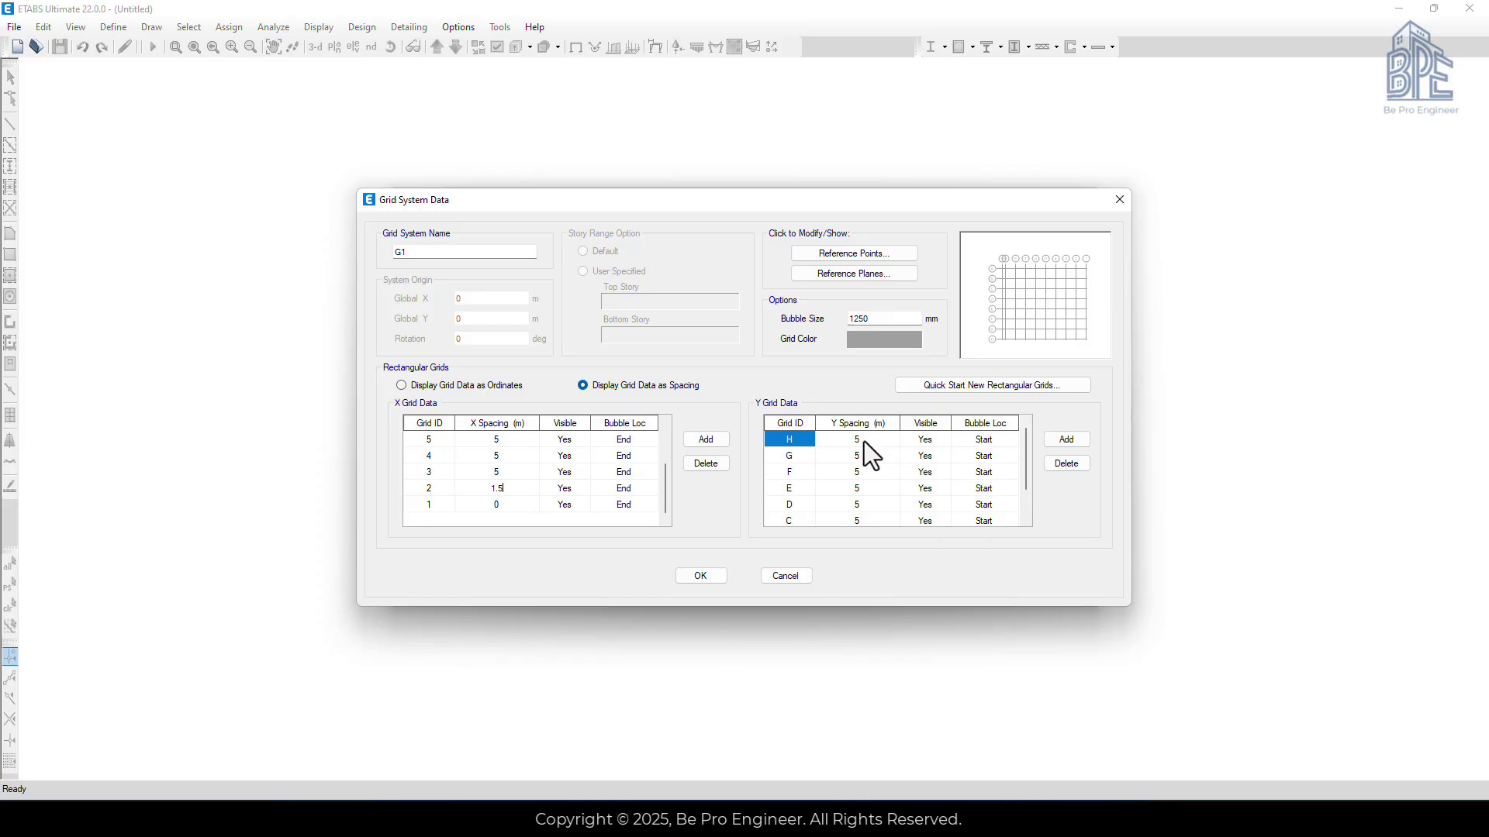
Step: Set the Y spacing to 4.3 m at grid H, 1.7 m at grid C and 3 m at grid B, and accept the grid data
click(864, 439)
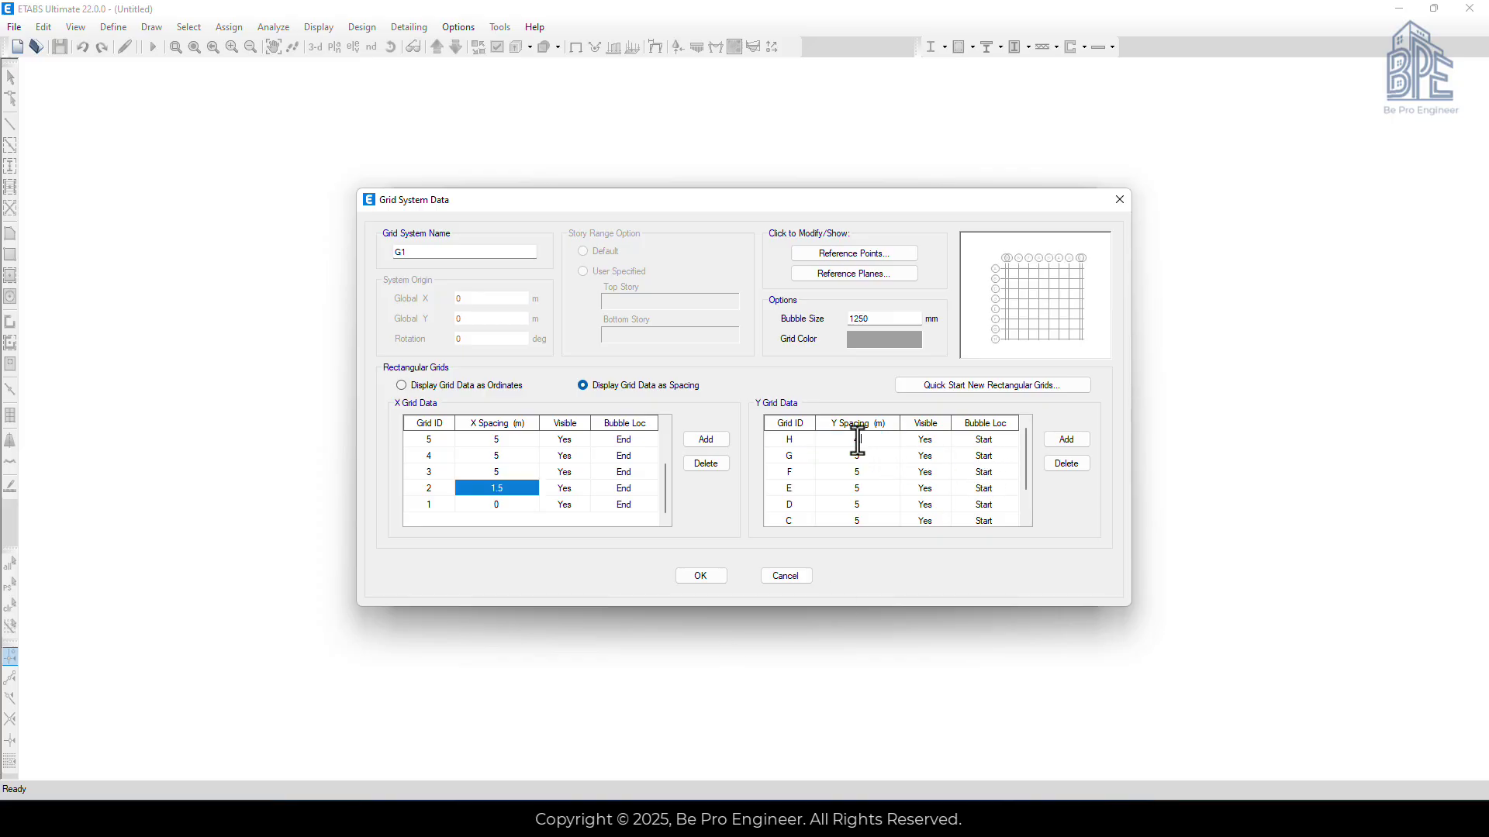
text(4.3)
drag(1026, 448, 1025, 506)
click(856, 473)
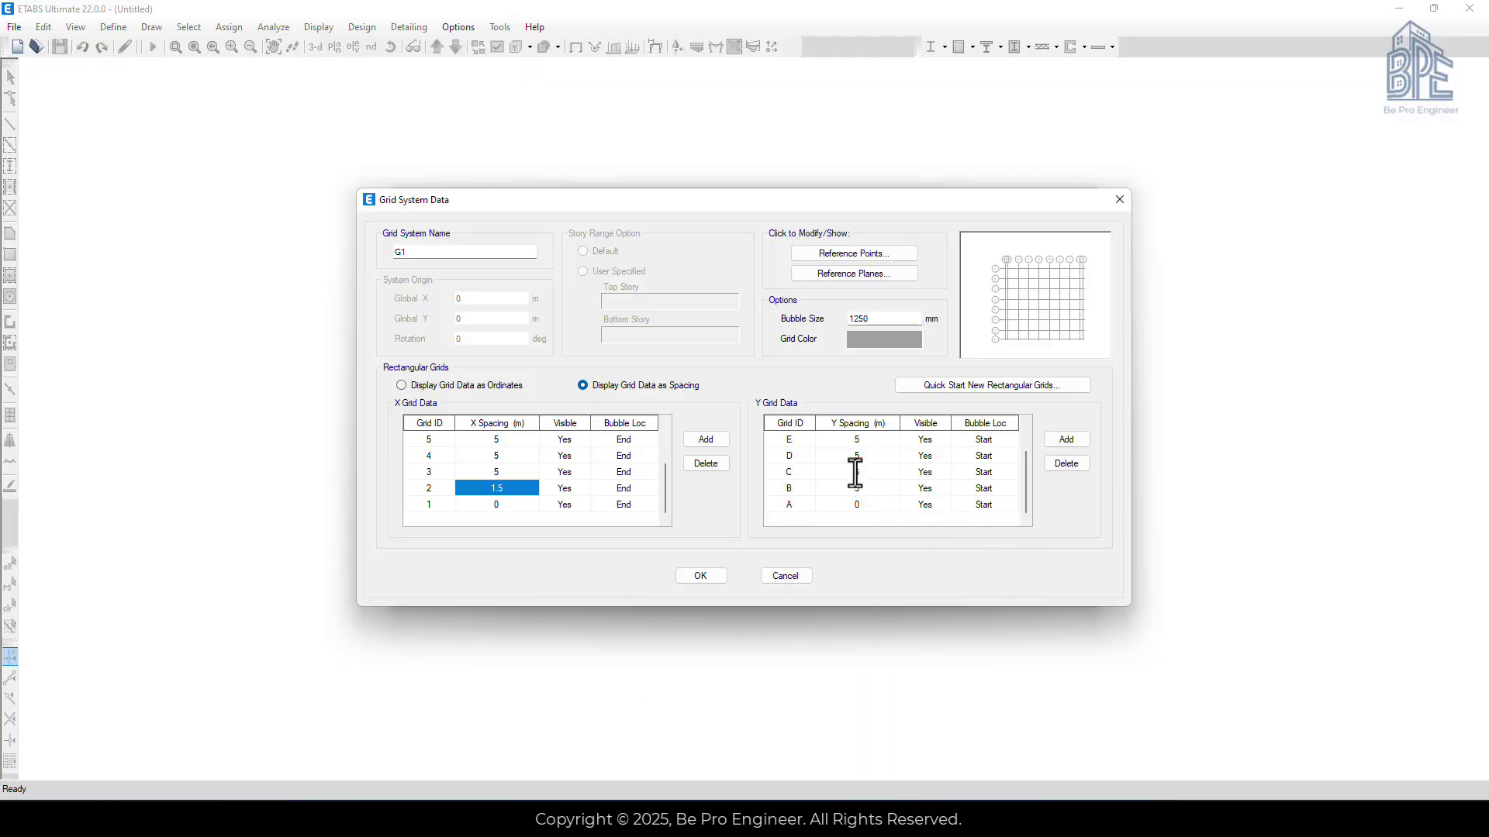
double_click(855, 472)
click(861, 487)
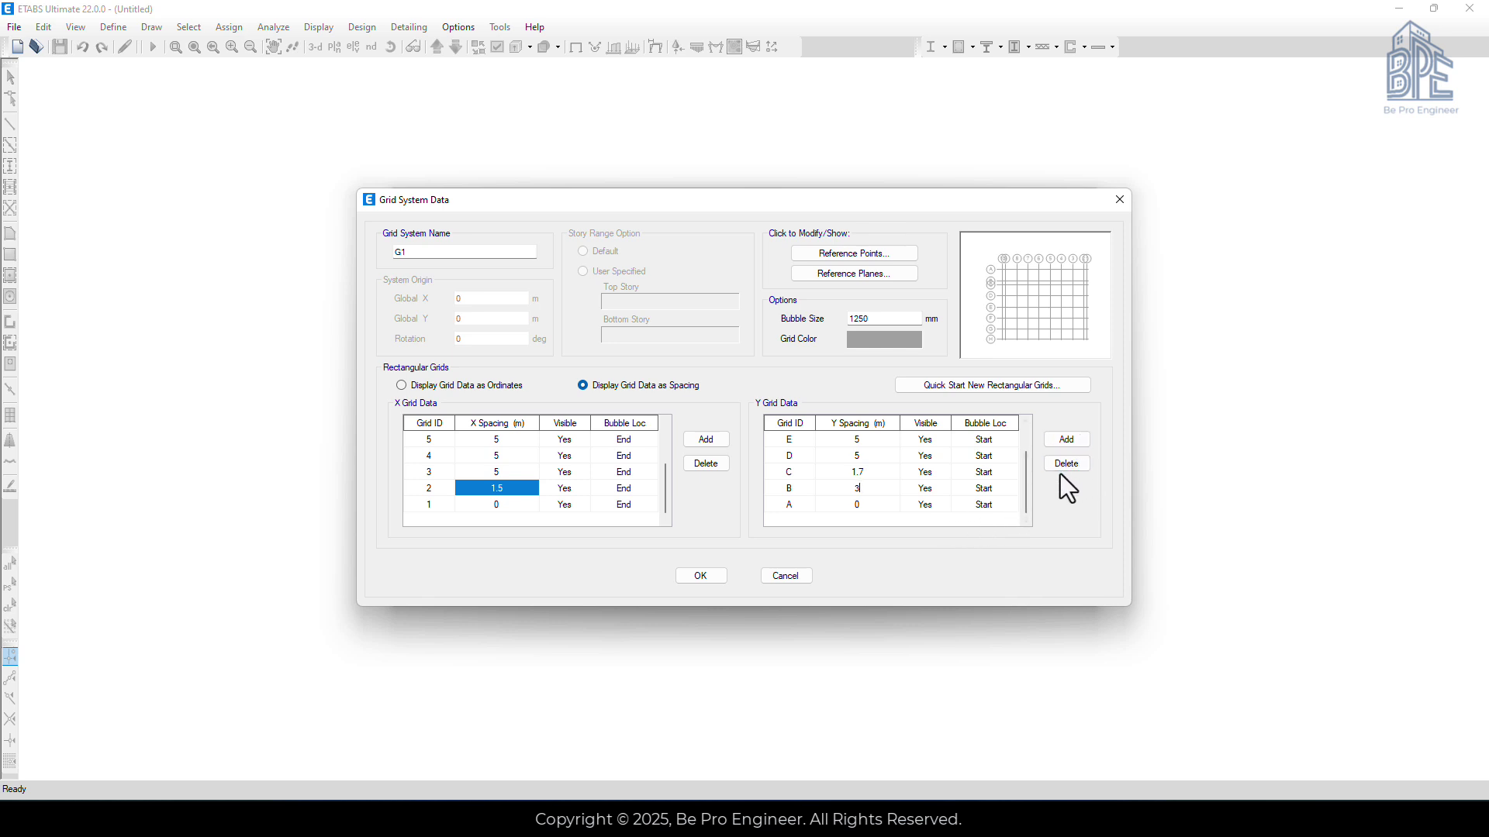
text(3)
click(926, 475)
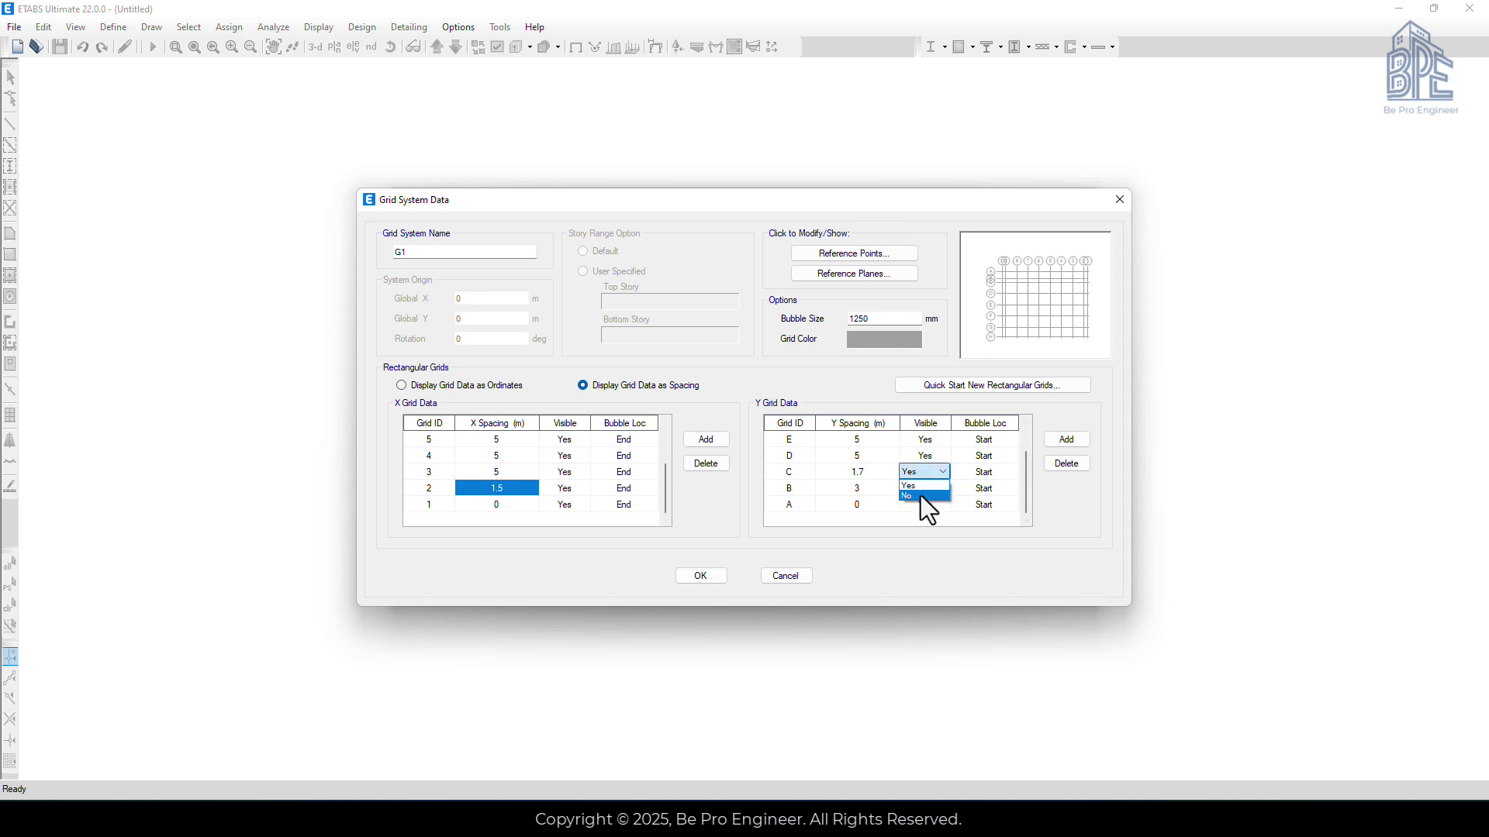
click(901, 554)
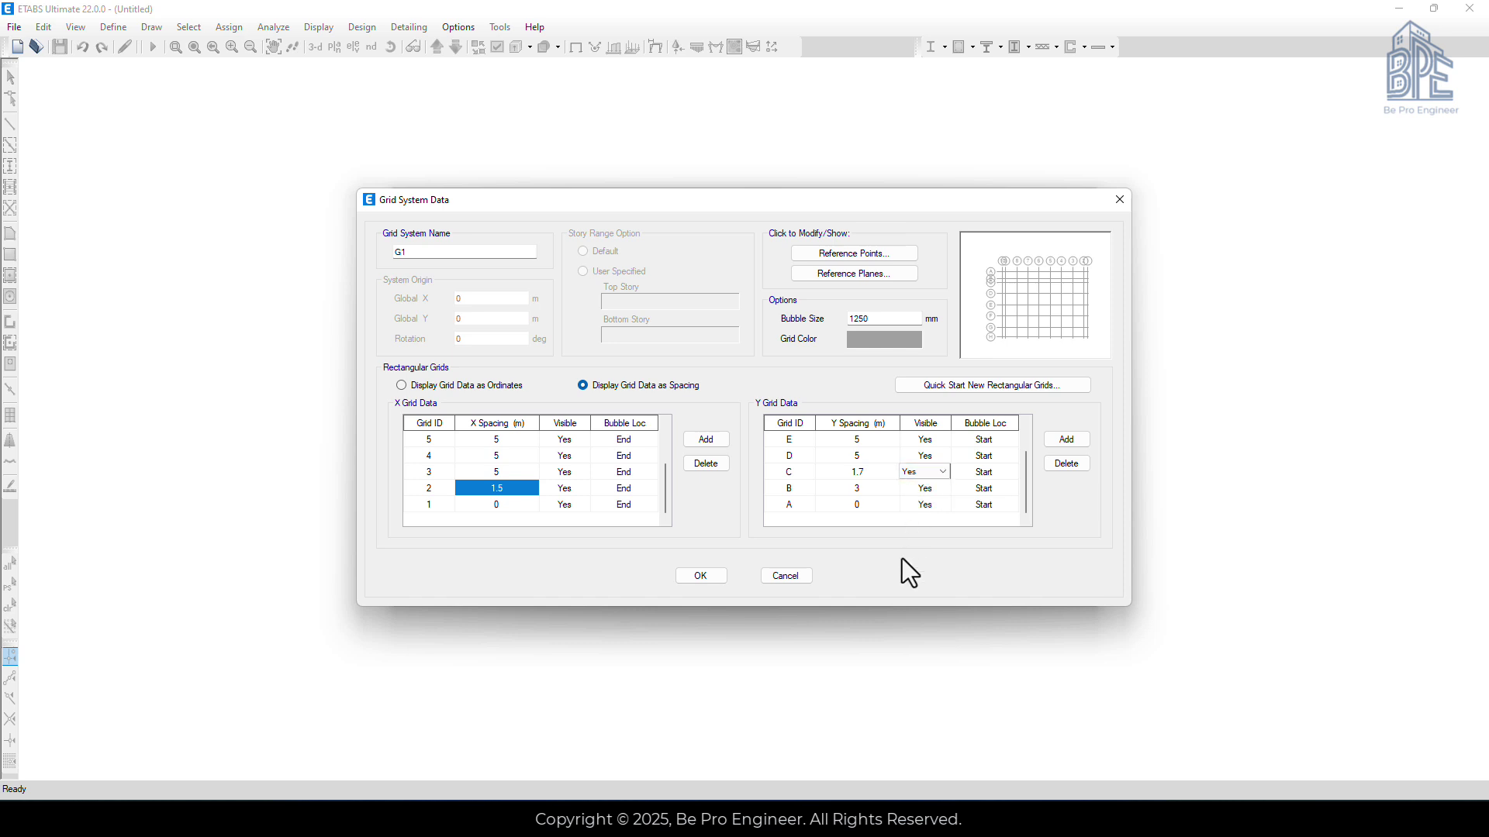
click(700, 576)
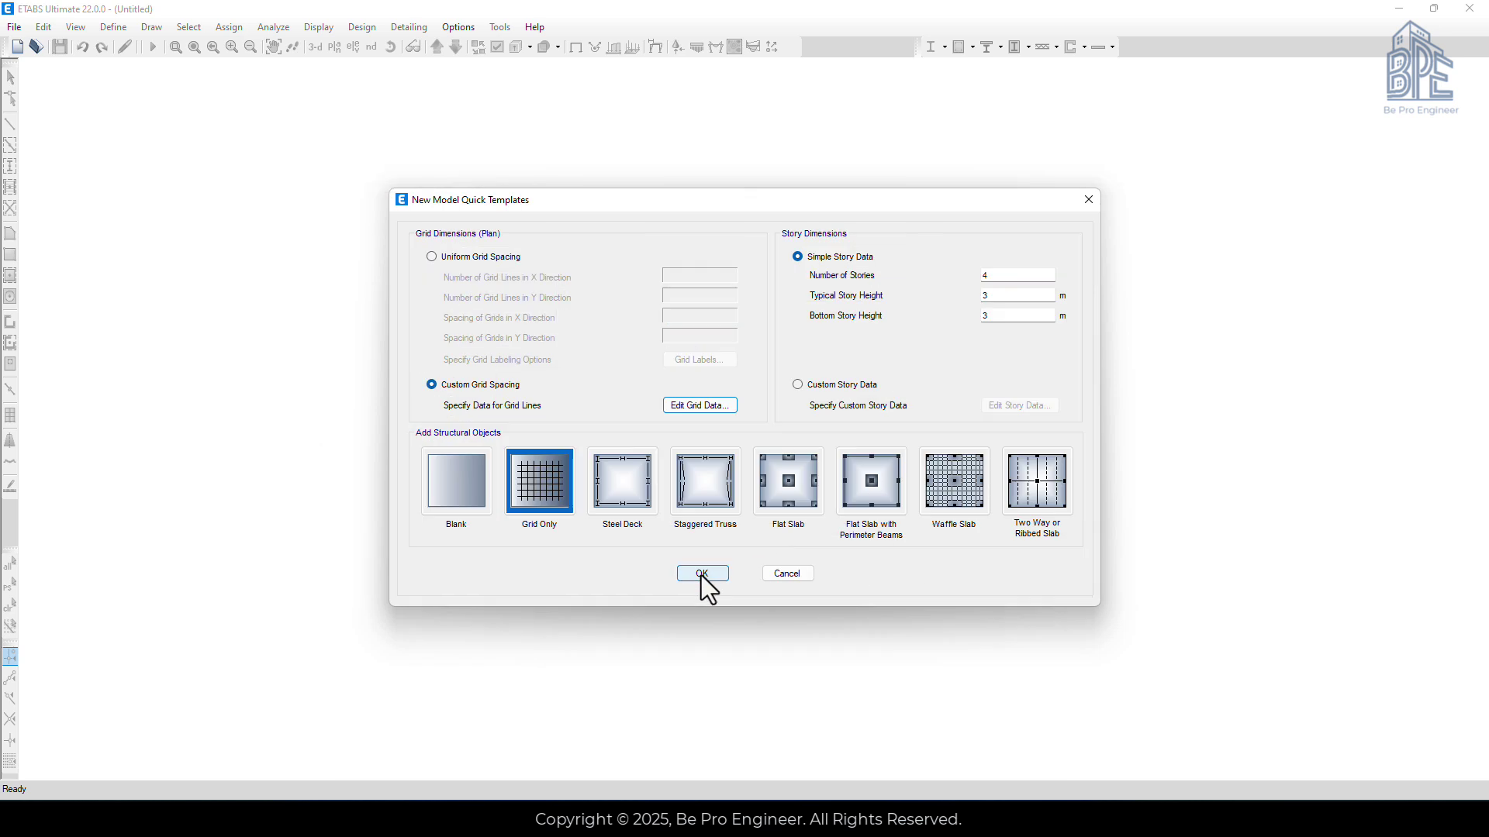